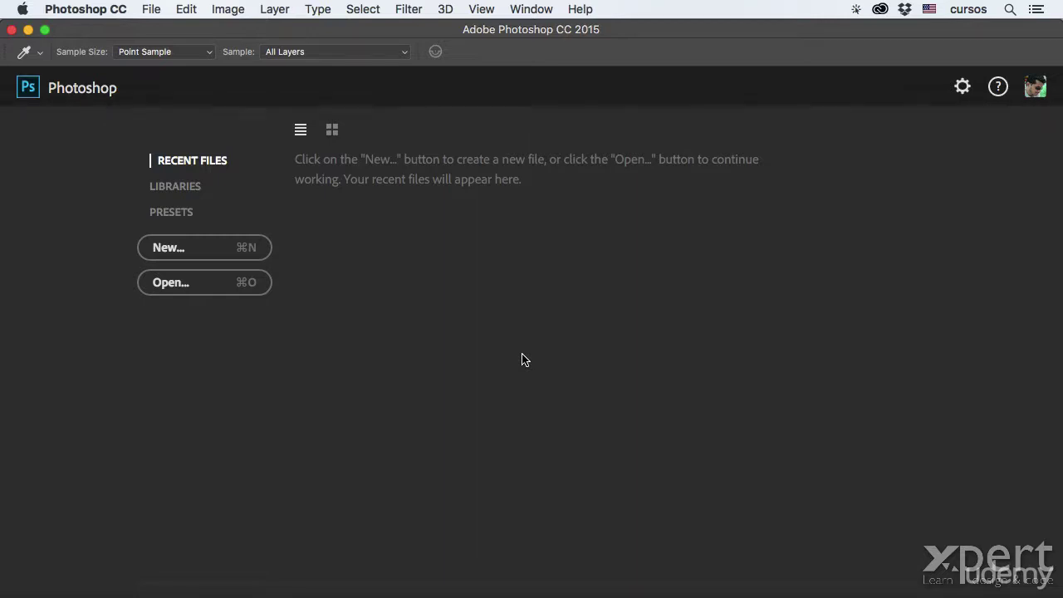
- Open a crop.jpg from the 06 Transformaciones folder via File > Open
left_click(147, 11)
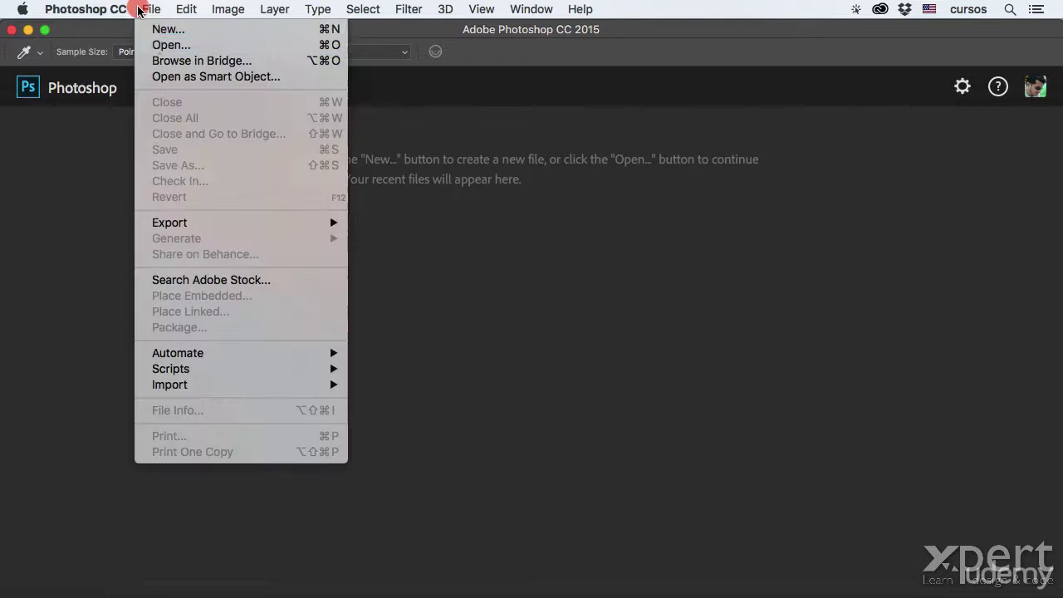
left_click(156, 46)
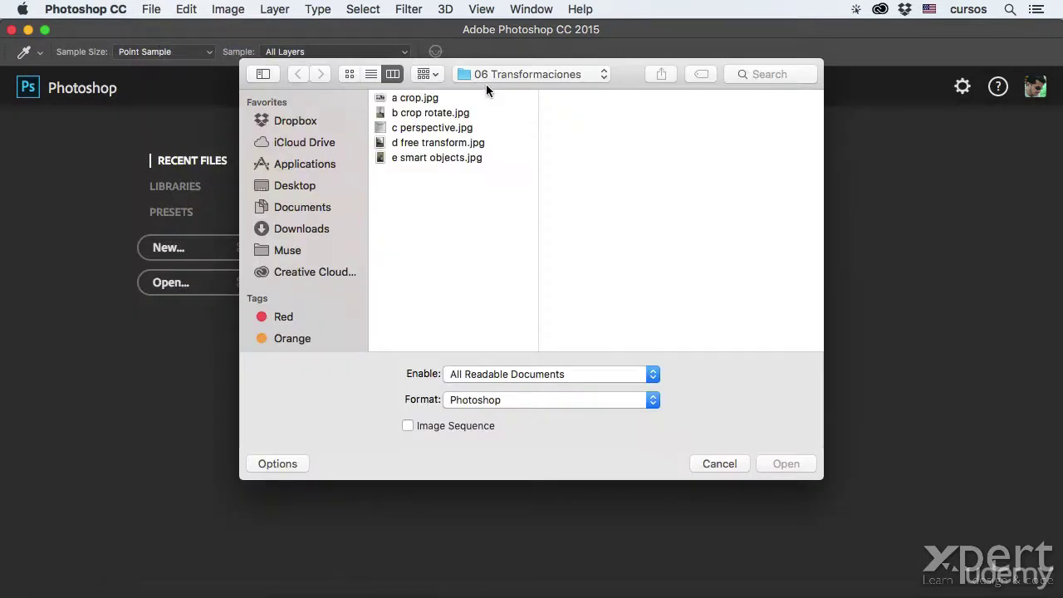
left_click(428, 97)
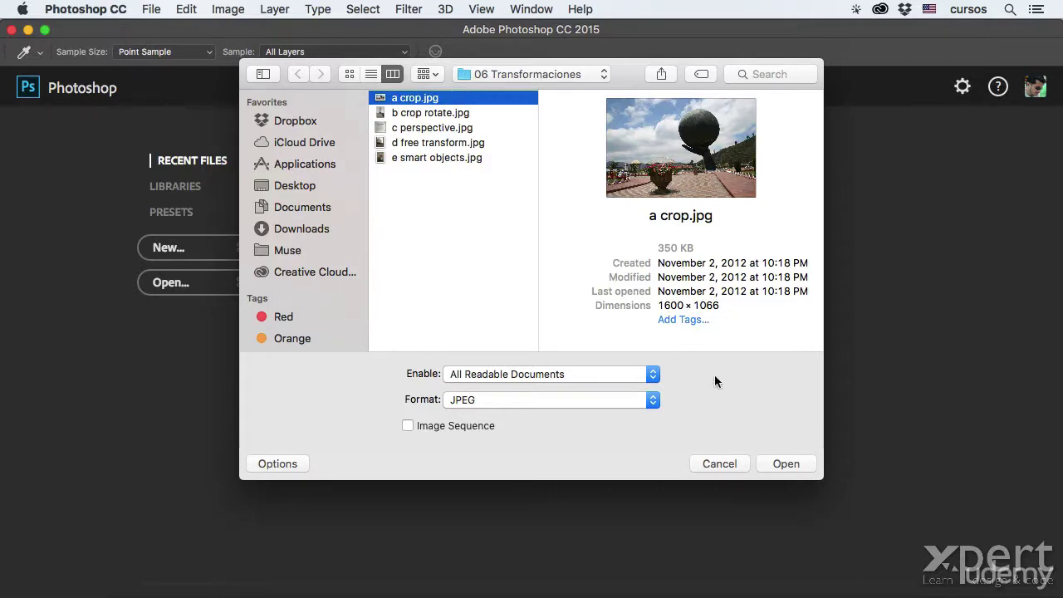
left_click(786, 457)
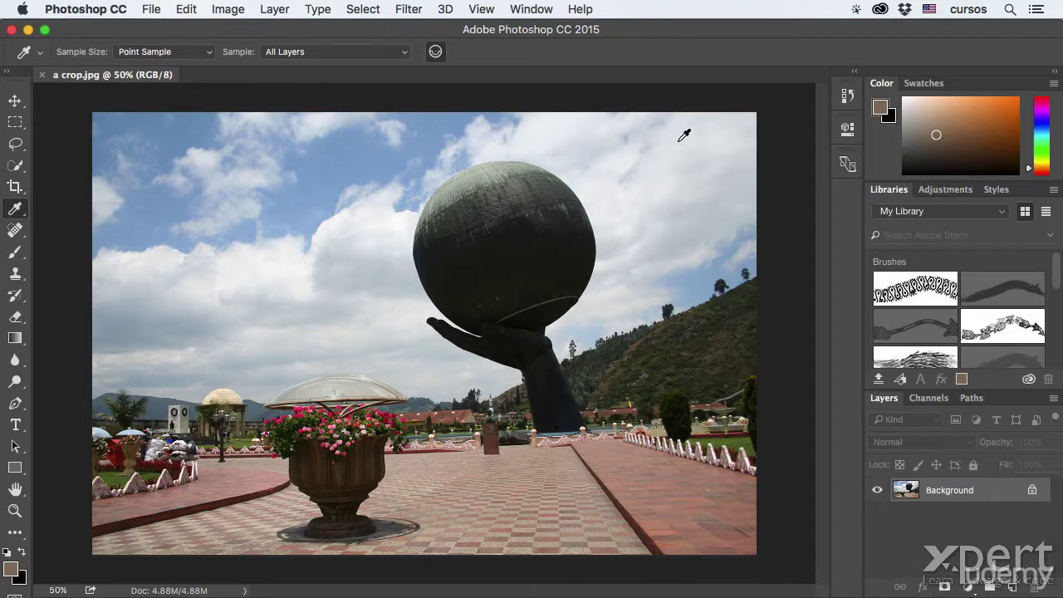
- Switch to the Crop tool (C) so a crop frame spans the whole photo
key("c")
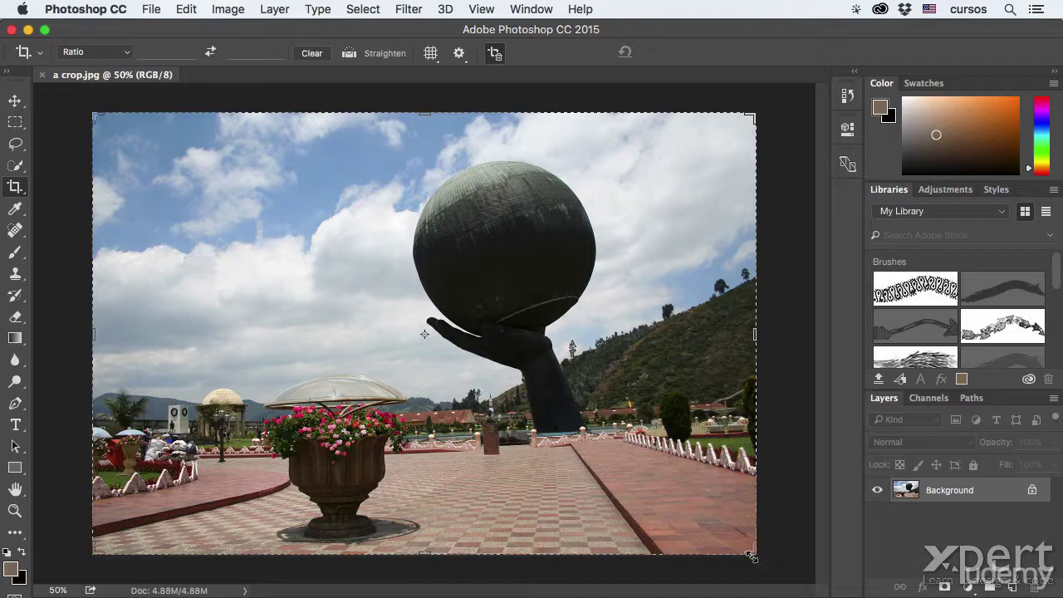
- Drag the crop edges to a near-square frame around the hand and urn, then commit
mouse_move(751, 556)
left_mouse_down()
mouse_move(722, 496)
mouse_move(743, 408)
mouse_move(719, 462)
mouse_move(598, 487)
mouse_move(715, 492)
mouse_move(737, 504)
left_mouse_up()
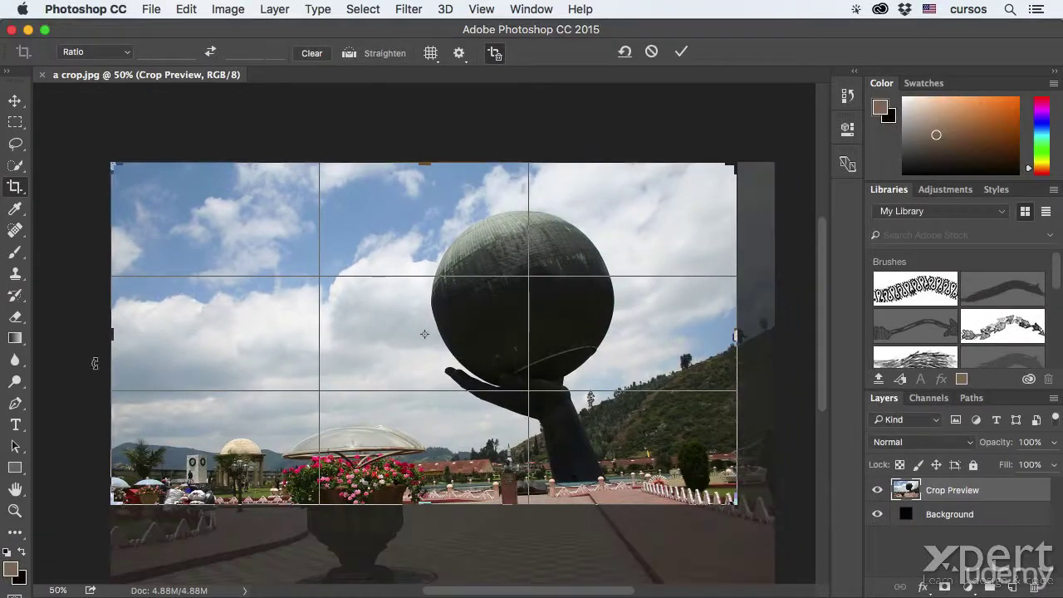
left_click_drag(113, 334, 203, 332)
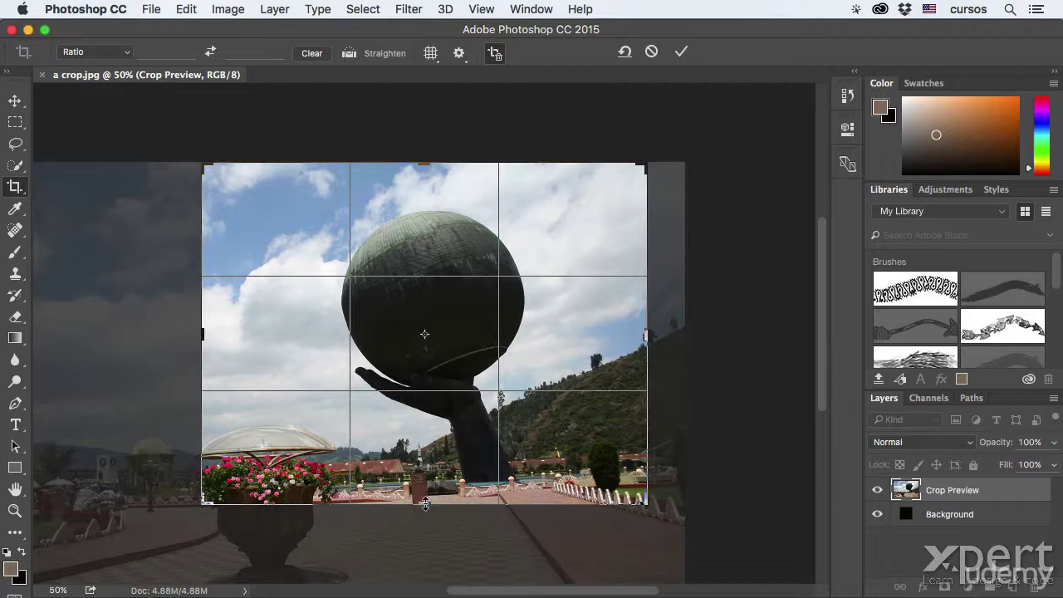
left_click_drag(426, 504, 426, 498)
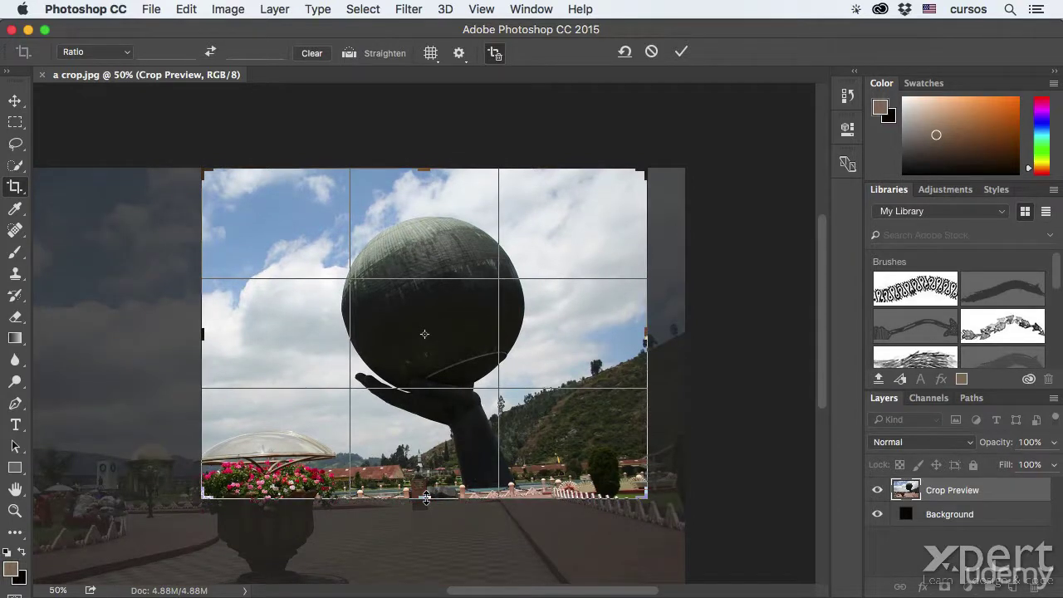
left_click_drag(426, 498, 427, 550)
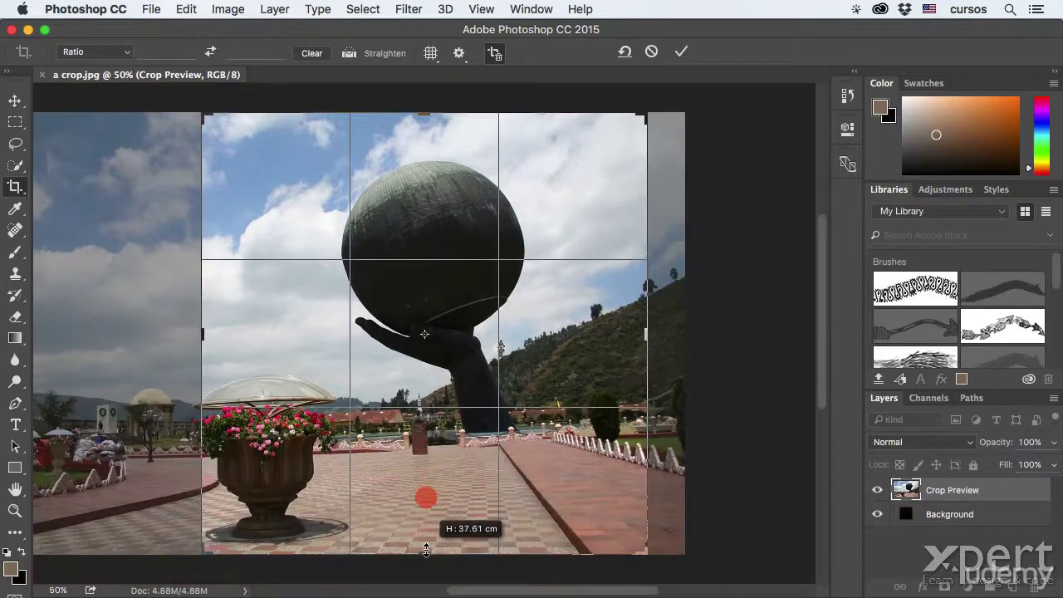
left_click_drag(426, 550, 426, 543)
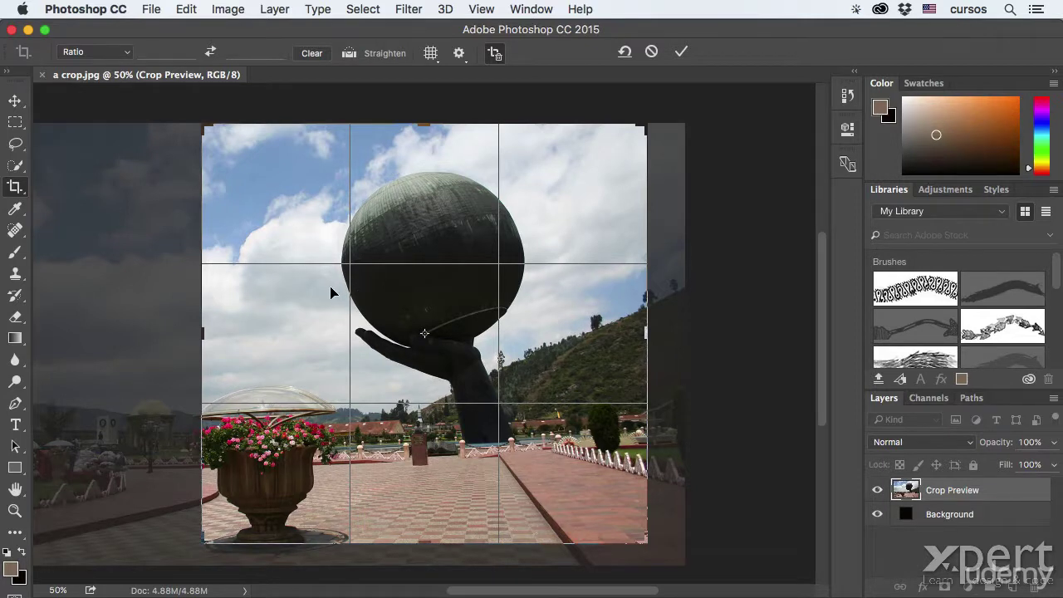
key("Return")
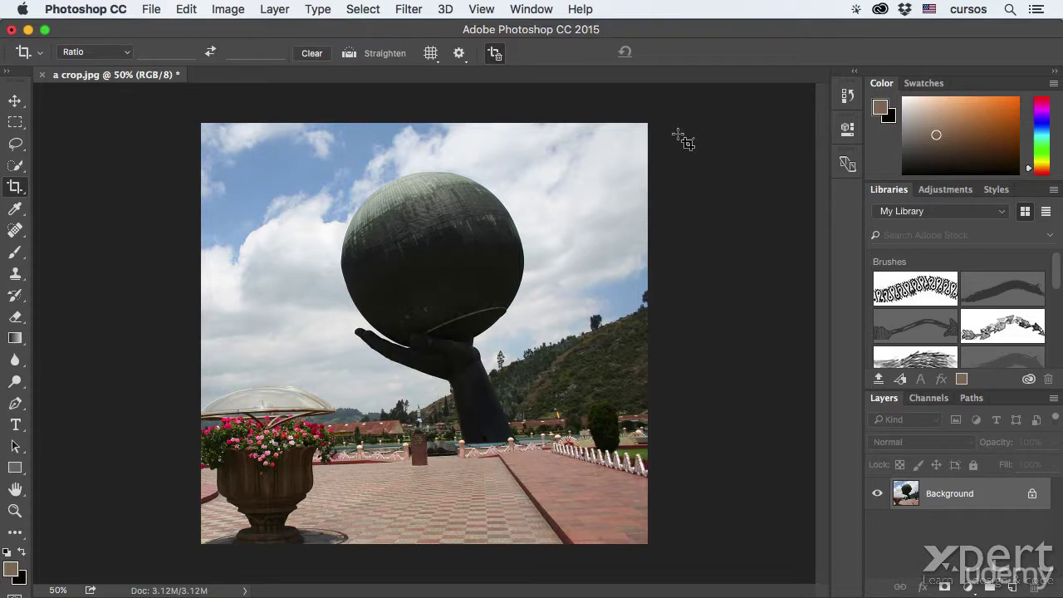
- Undo the crop with Cmd+Z to bring back the full wide photo
key("super")
key("super+z")
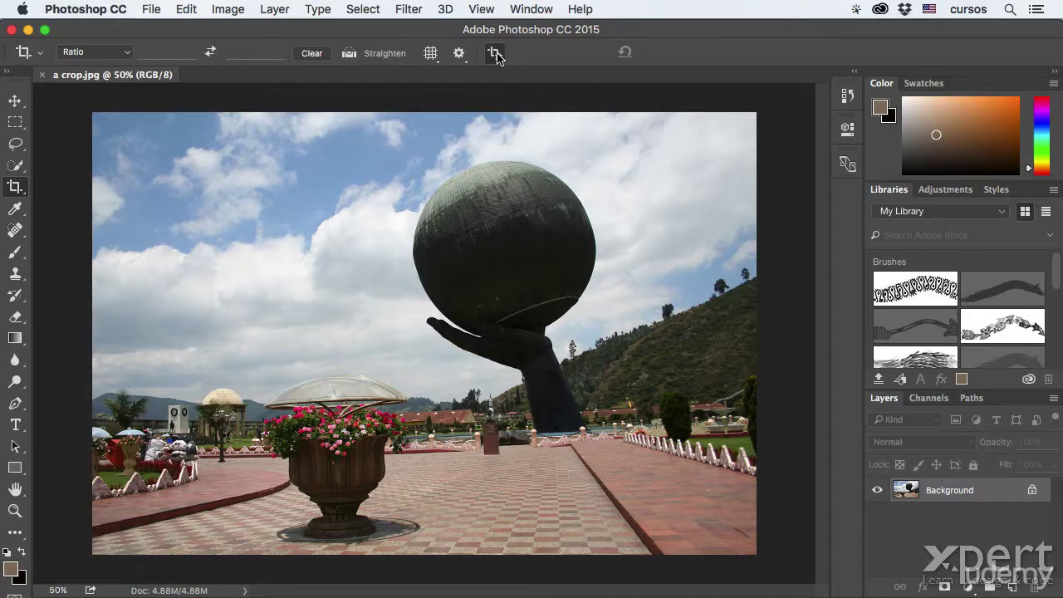
- Turn off Delete Cropped Pixels and crop a tight box around the sphere and hand
left_click(497, 55)
left_click_drag(248, 131, 673, 425)
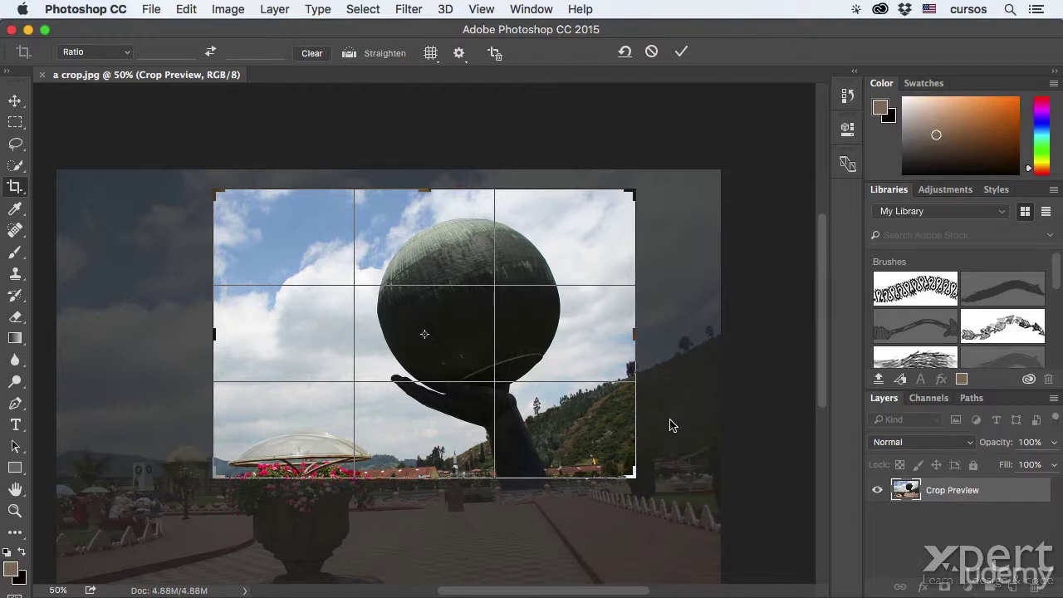
key("Return")
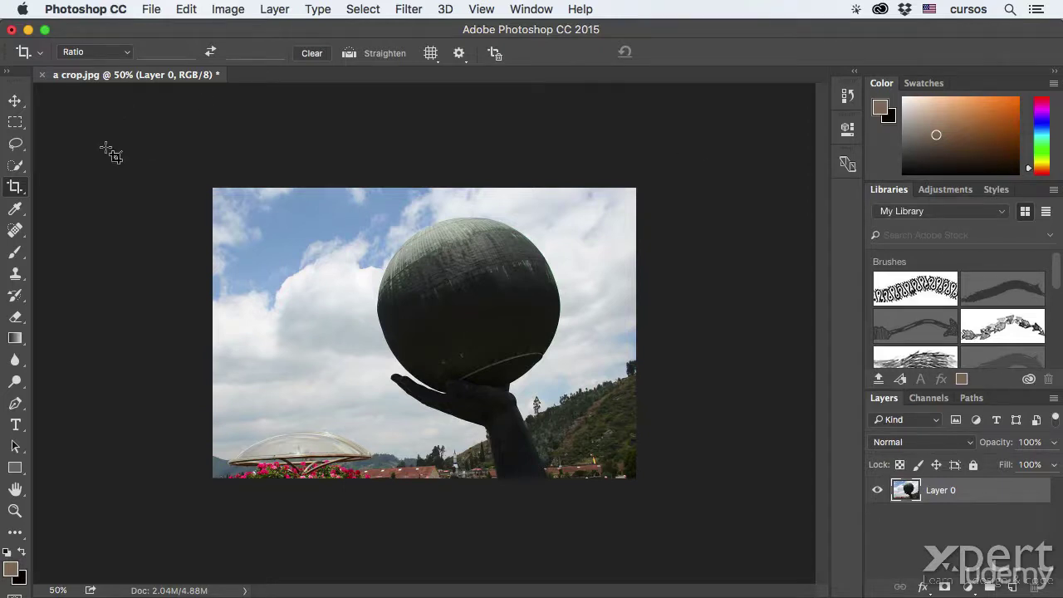
- Slide the photo inside the crop frame with the Move tool, then undo back to uncropped
key("v")
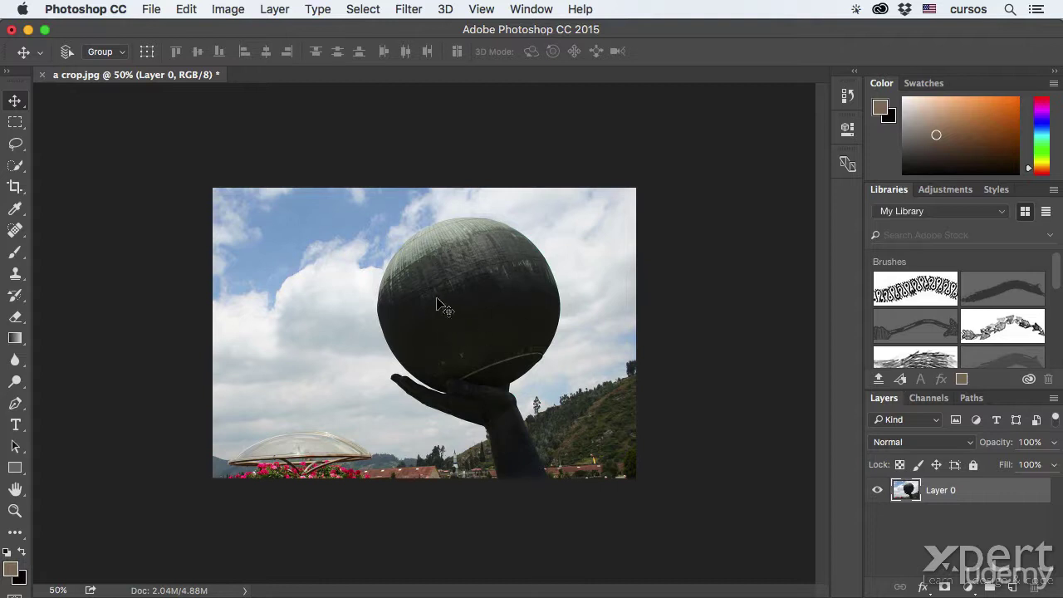
mouse_move(399, 285)
left_mouse_down()
mouse_move(449, 260)
mouse_move(413, 284)
mouse_move(324, 276)
mouse_move(428, 305)
mouse_move(357, 247)
mouse_move(305, 320)
mouse_move(403, 297)
mouse_move(380, 290)
mouse_move(595, 312)
mouse_move(391, 258)
mouse_move(340, 266)
mouse_move(299, 302)
mouse_move(410, 308)
mouse_move(536, 249)
mouse_move(404, 304)
mouse_move(378, 295)
left_mouse_up()
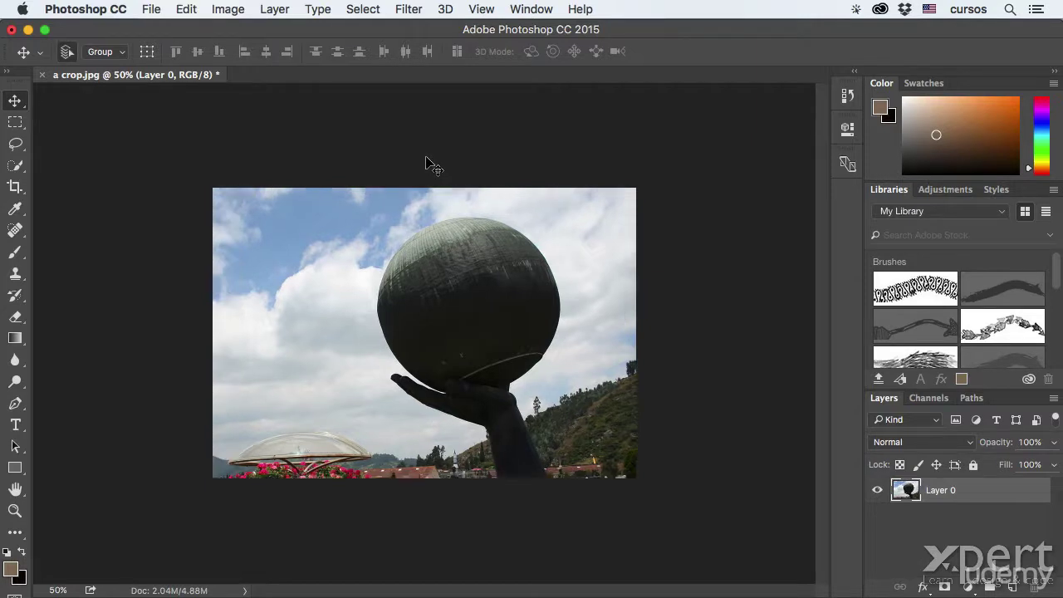
key("ctrl+z")
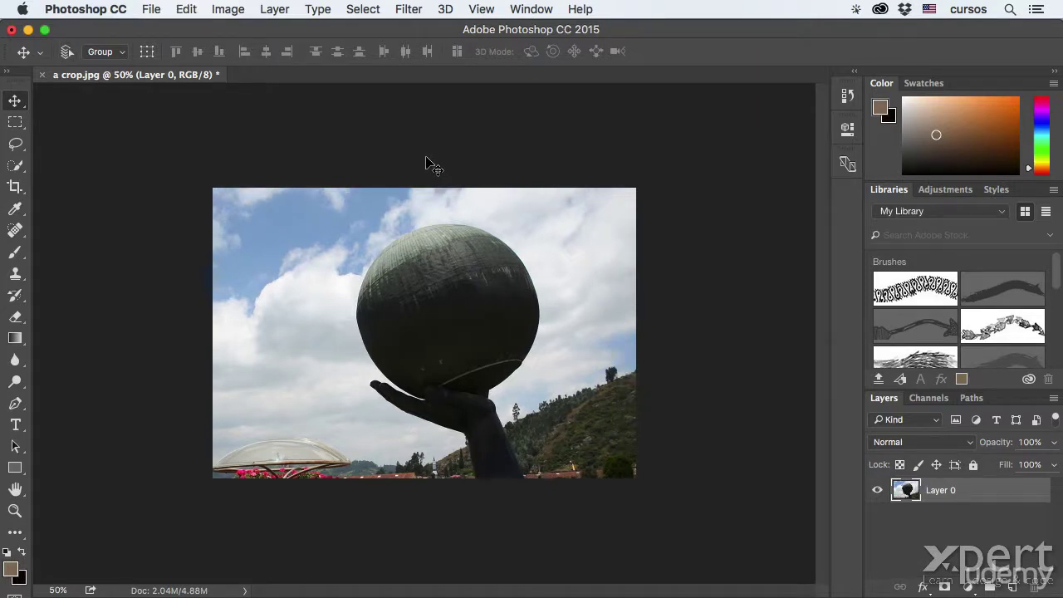
key("ctrl+z")
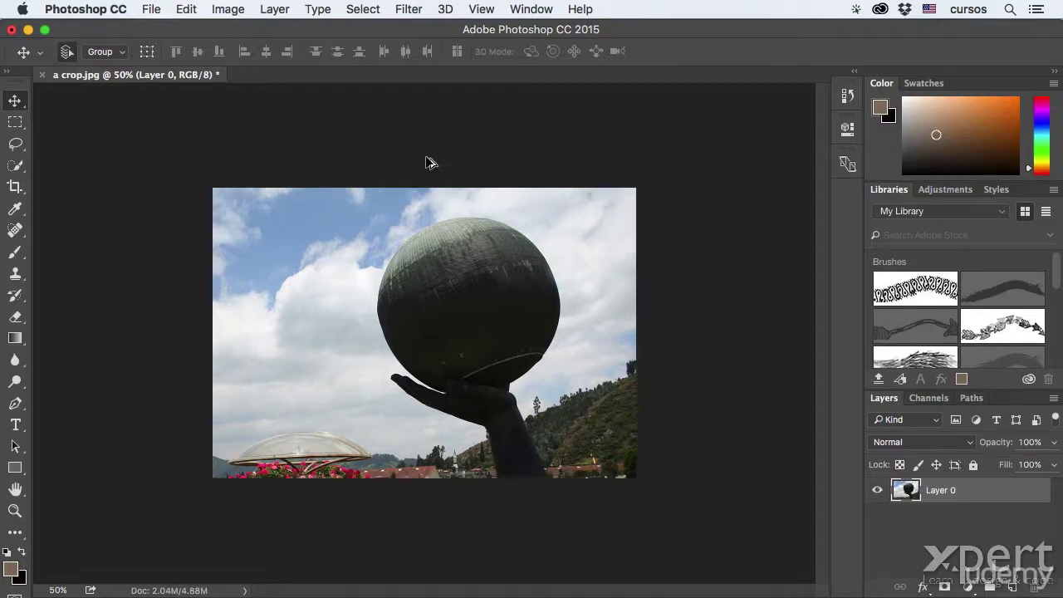
key("ctrl+z")
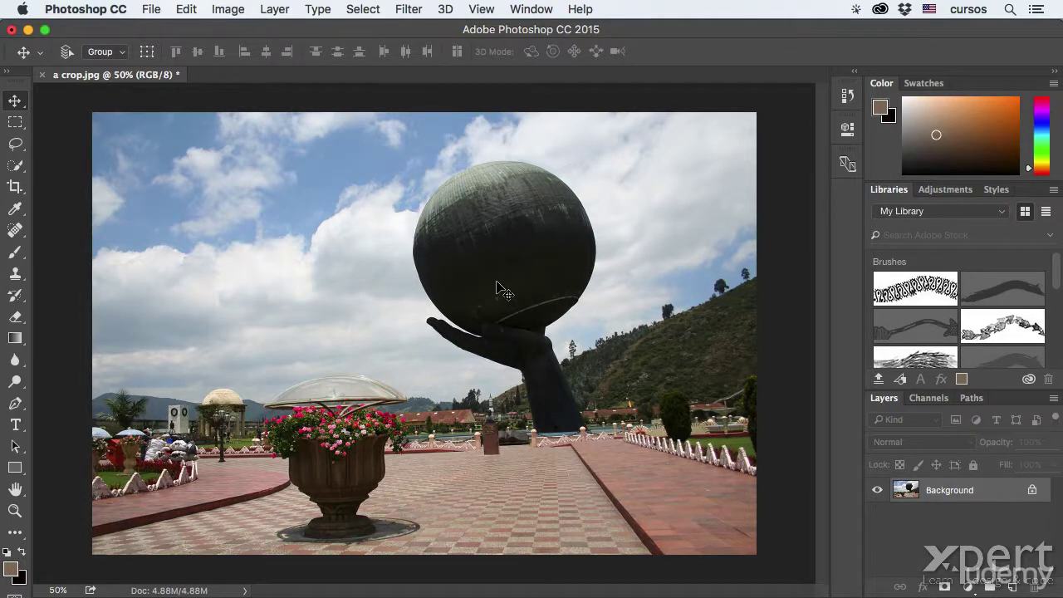
- Re-enable Delete Cropped Pixels and crop inward from the bottom-left around sphere and hand
key("c")
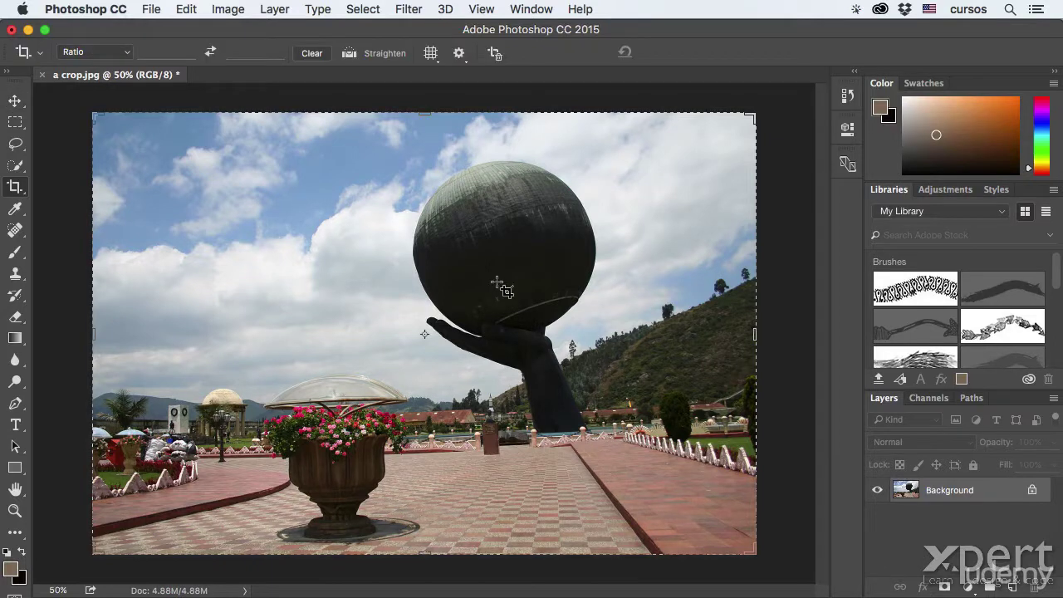
left_click(496, 55)
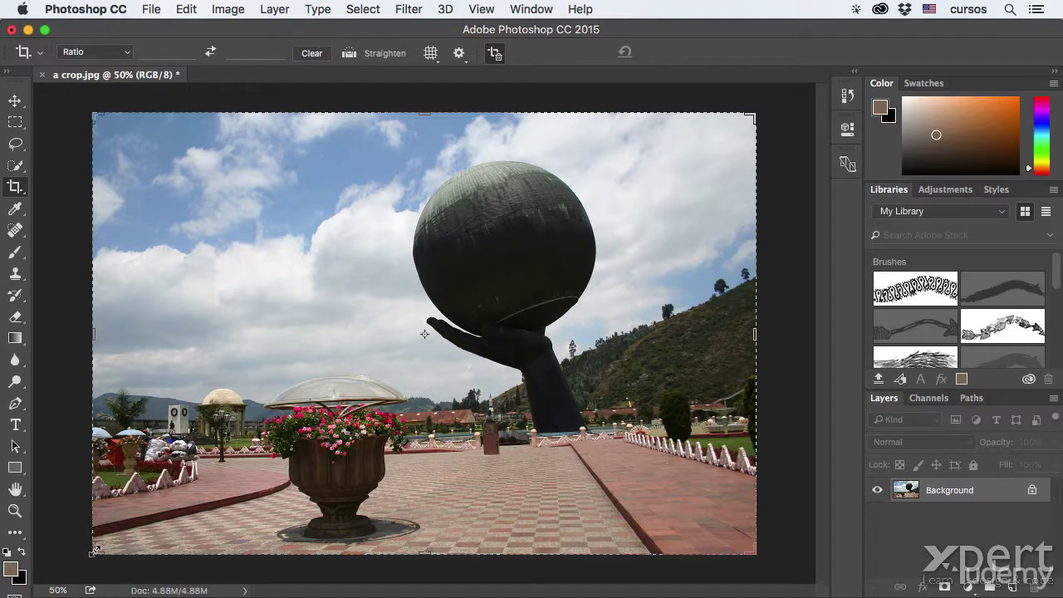
left_click_drag(94, 550, 218, 497)
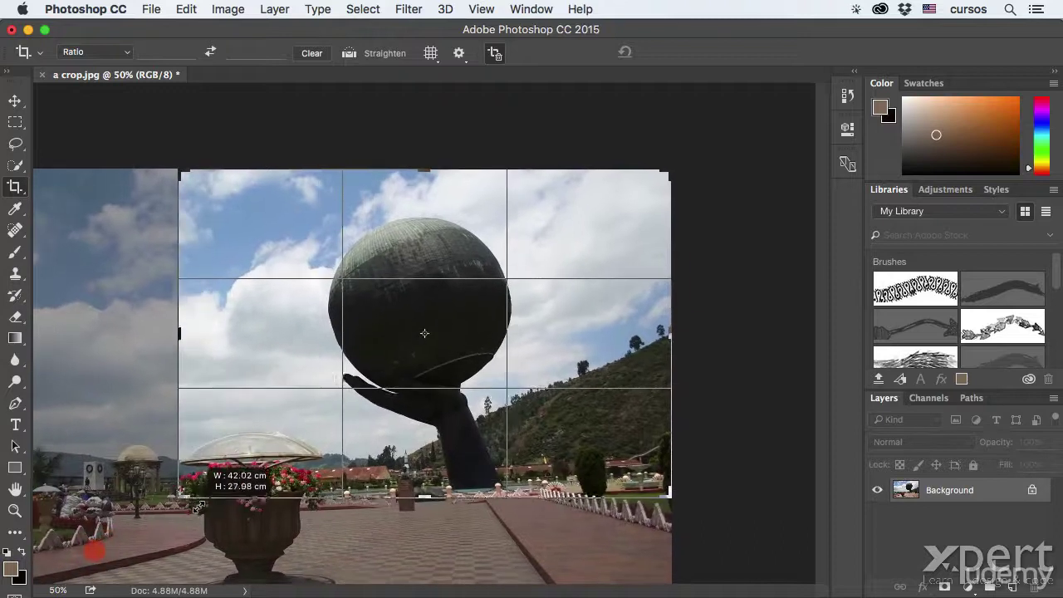
left_click_drag(218, 496, 207, 505)
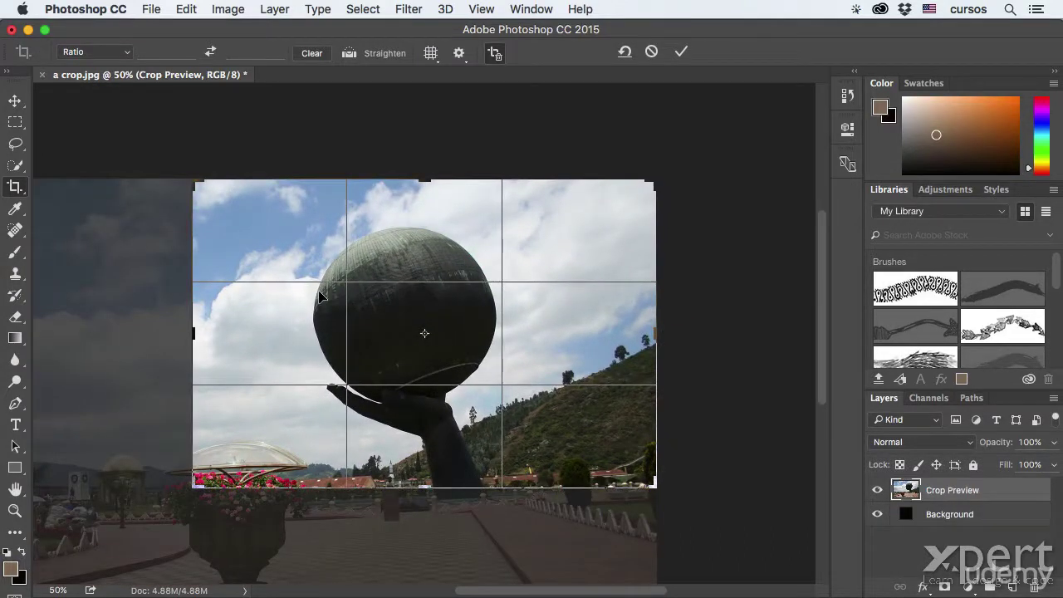
key("Return")
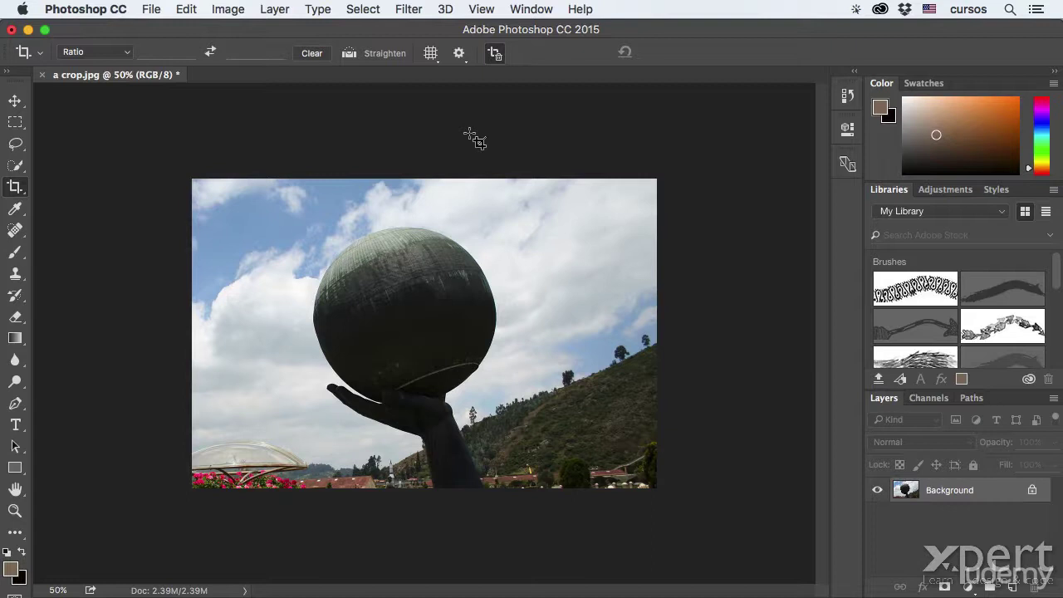
left_click(496, 54)
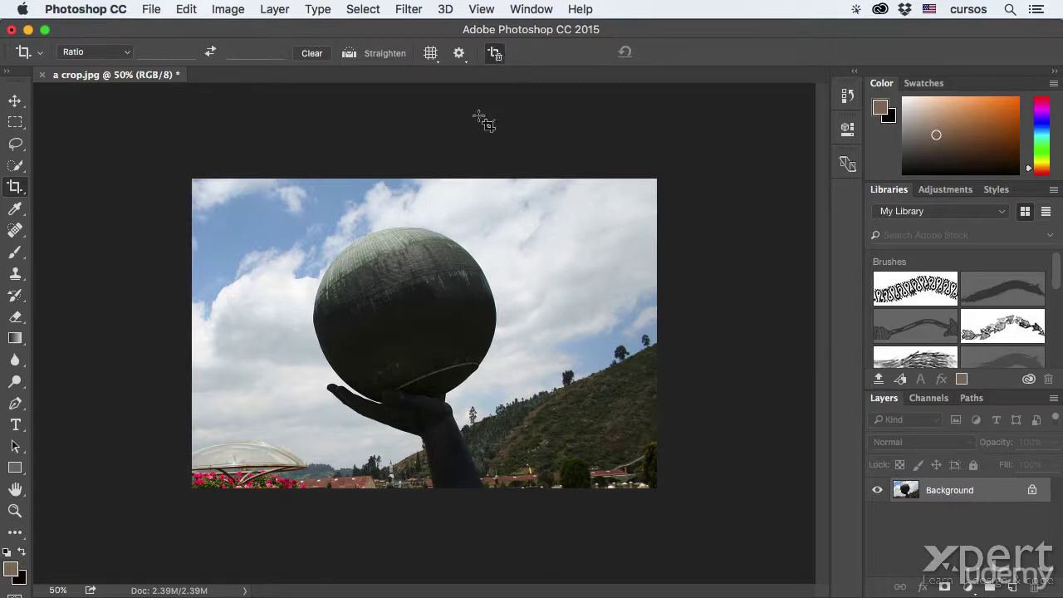